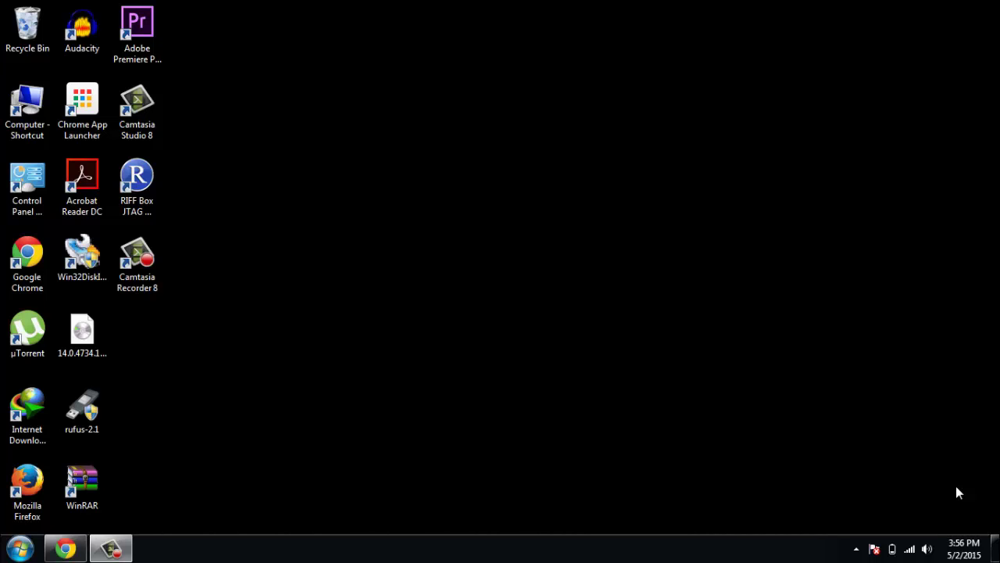
Search Google in Chrome for 'adb fastboot install' and open the XDA Developers result
left_click(65, 547)
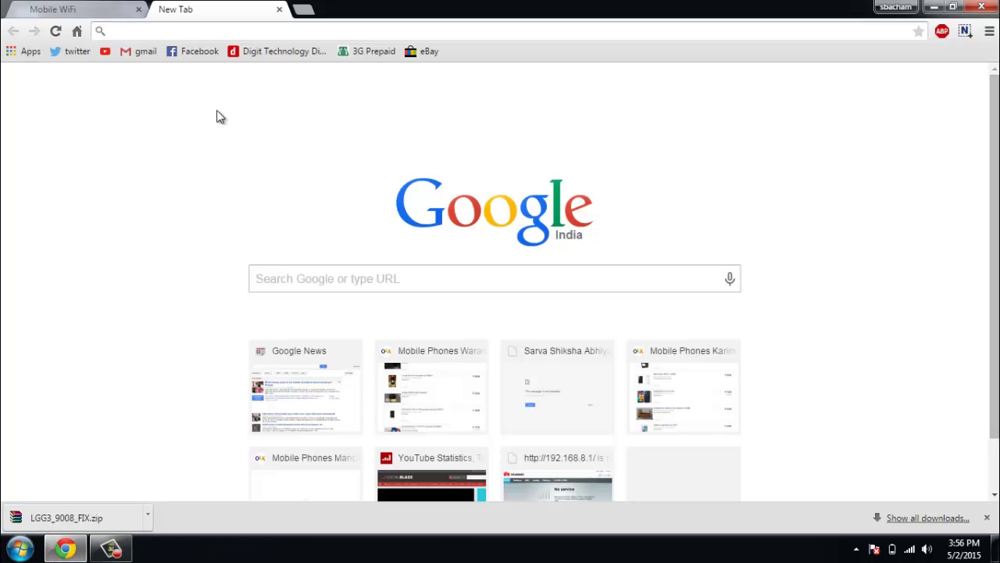
type("adb")
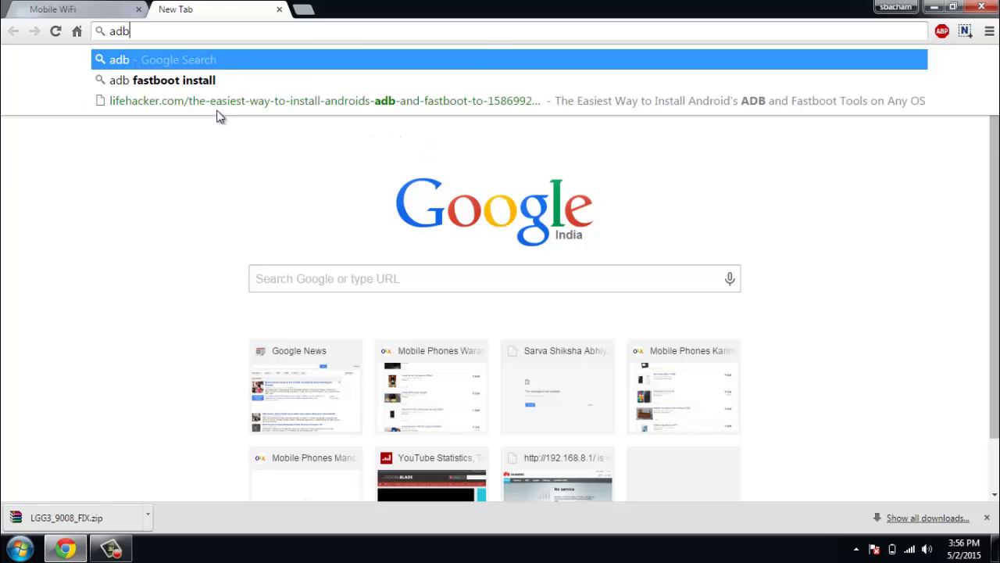
type(" fastb")
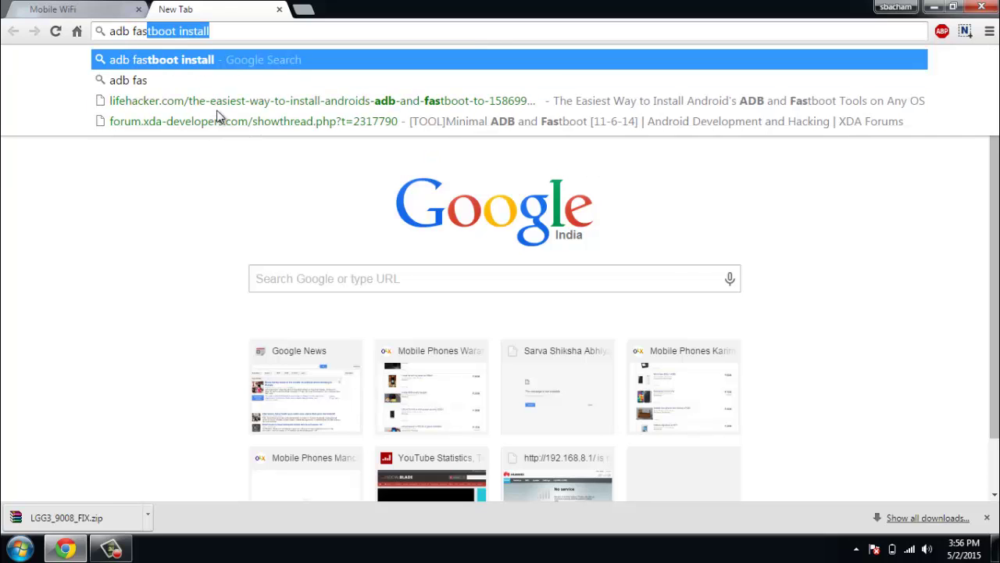
type("oot in")
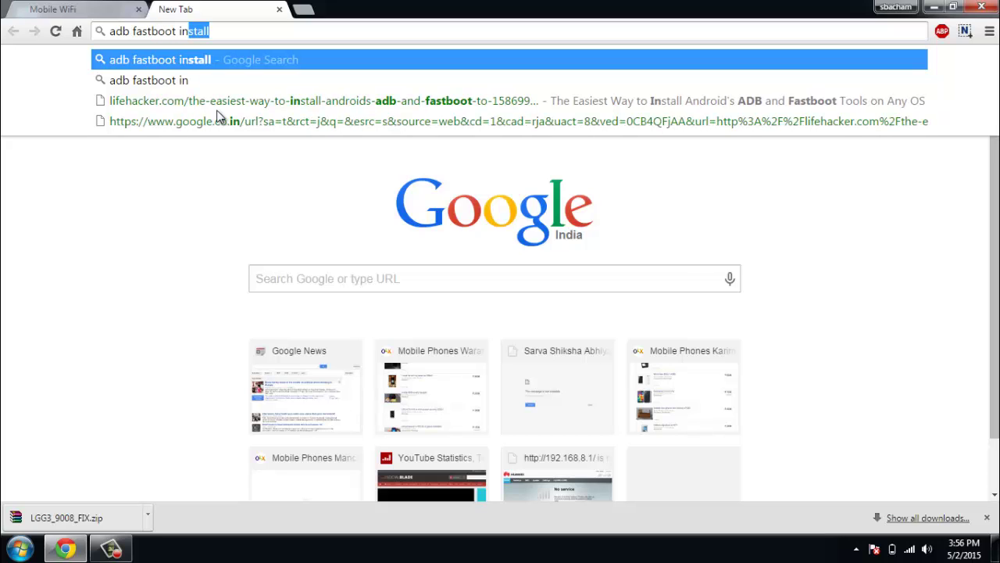
type("stall")
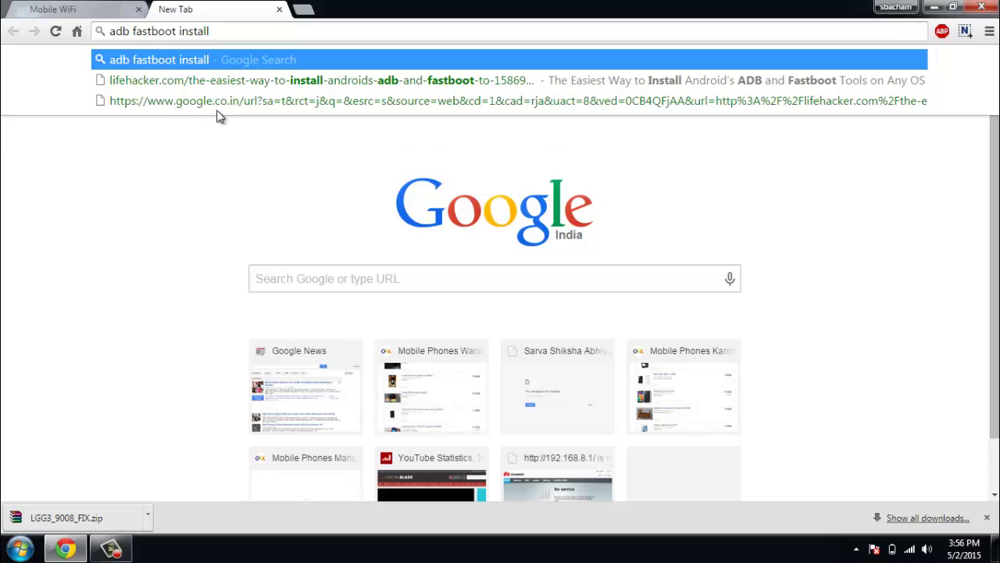
key("Return")
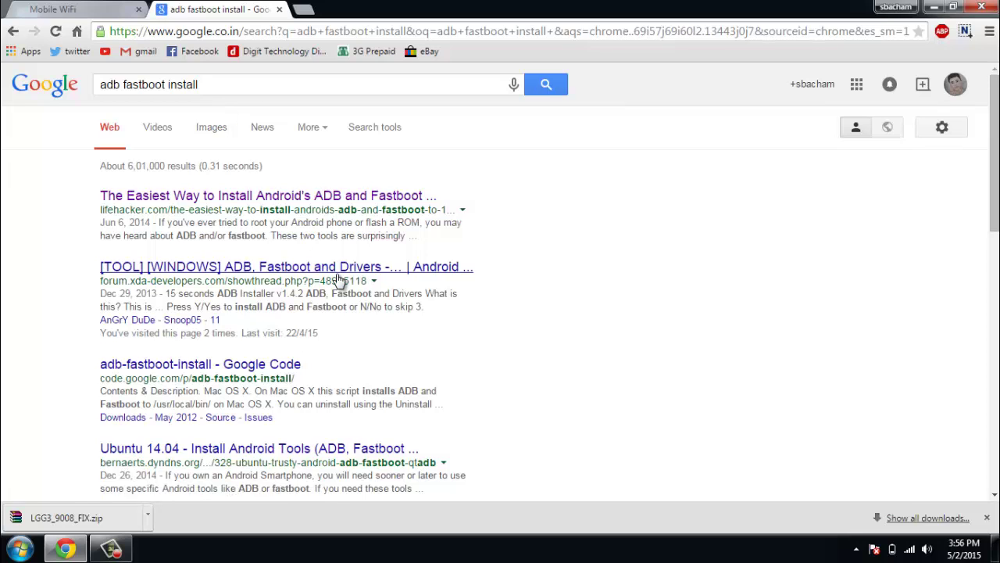
mouse_move(994, 148)
left_mouse_down()
mouse_move(994, 306)
mouse_move(994, 148)
left_mouse_up()
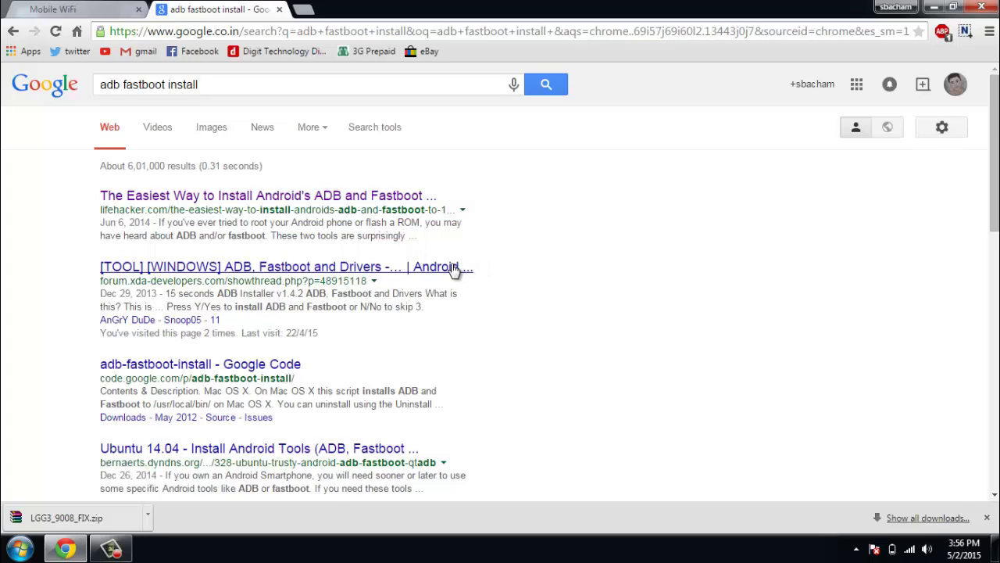
left_click(313, 269)
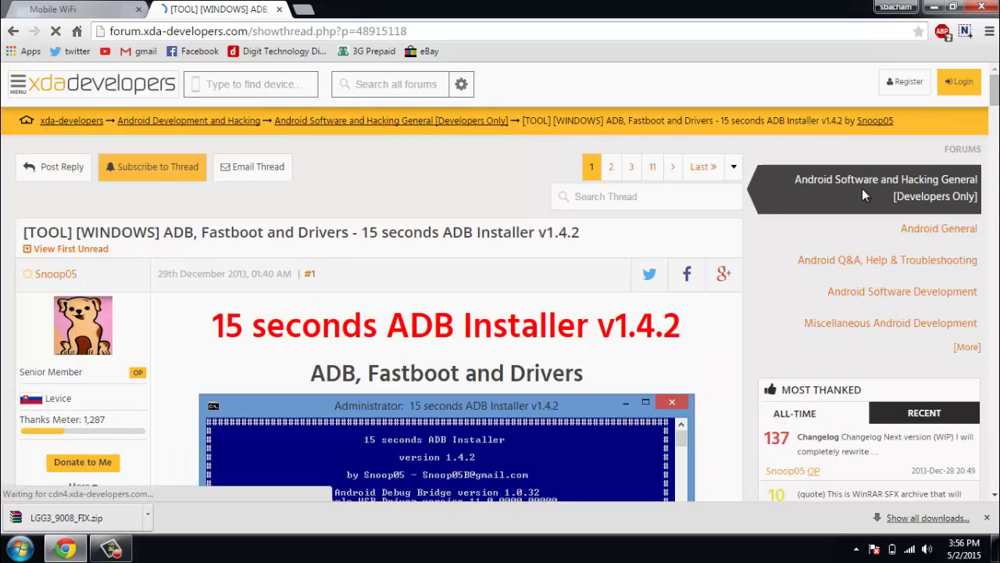
Scroll the XDA thread down to Downloads and open the Version 1.4.2 Google Drive link
mouse_move(994, 93)
left_mouse_down()
mouse_move(996, 106)
mouse_move(995, 89)
left_mouse_up()
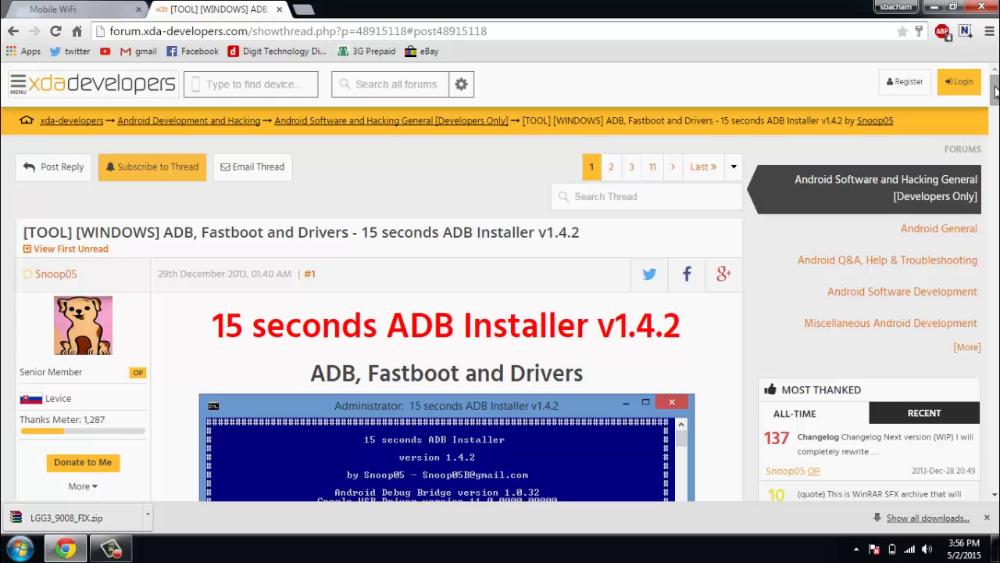
left_click_drag(996, 92, 996, 133)
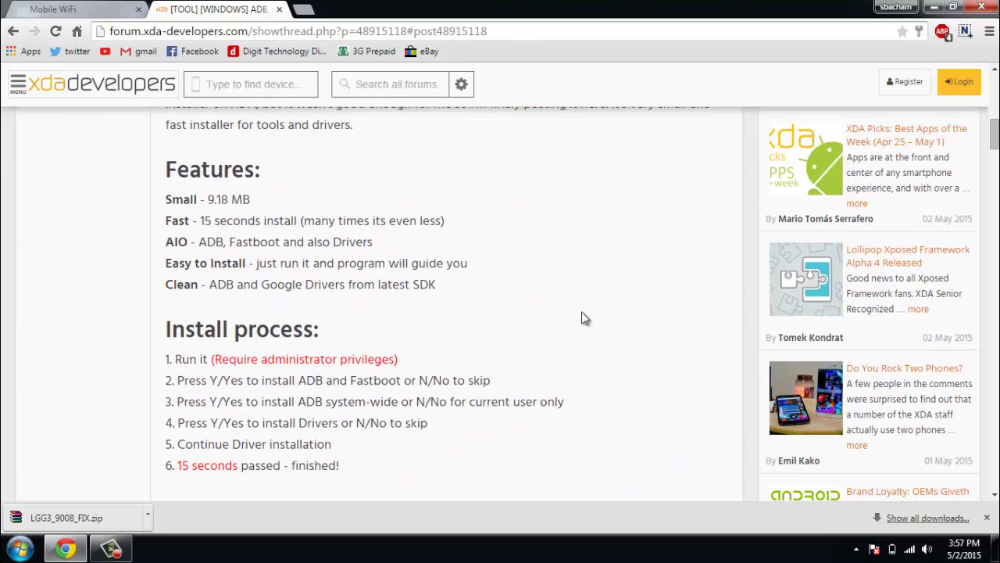
scroll(582, 318, "down", 4)
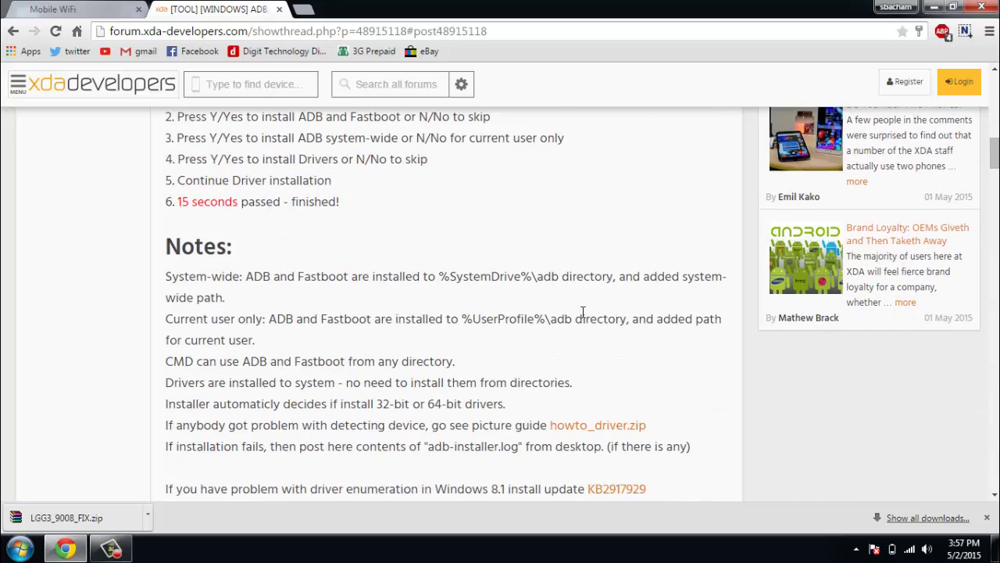
scroll(582, 318, "down", 3)
scroll(582, 318, "down", 3)
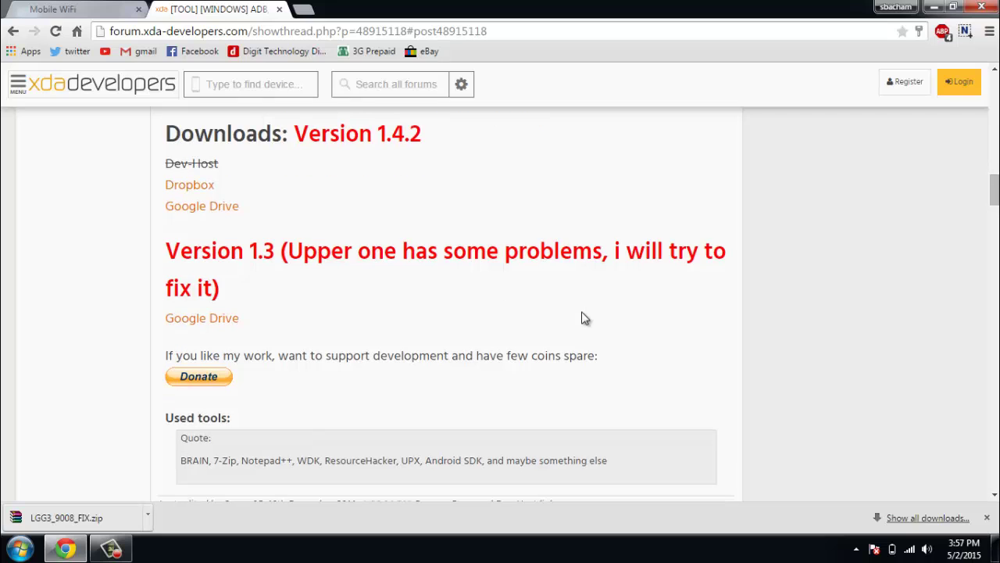
left_click(211, 207)
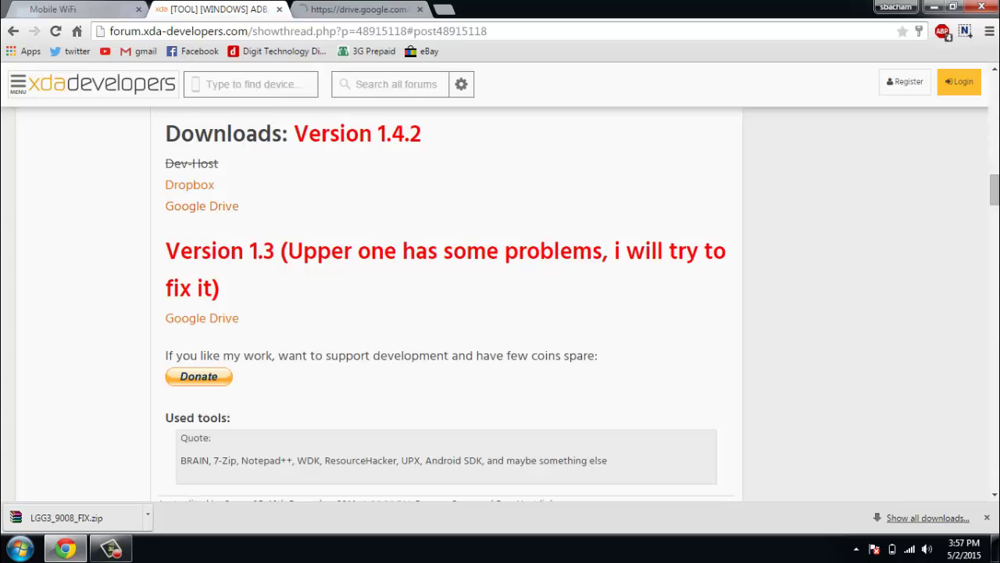
Save adb-setup-1.4.2.exe from Google Drive to Downloads, closing the XDA and Drive tabs
left_click(301, 9)
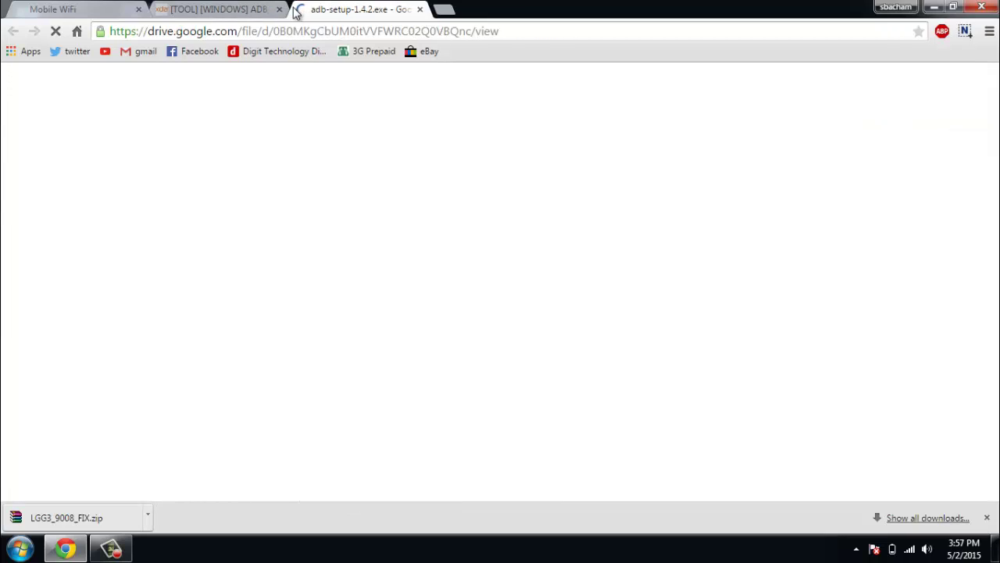
left_click(279, 9)
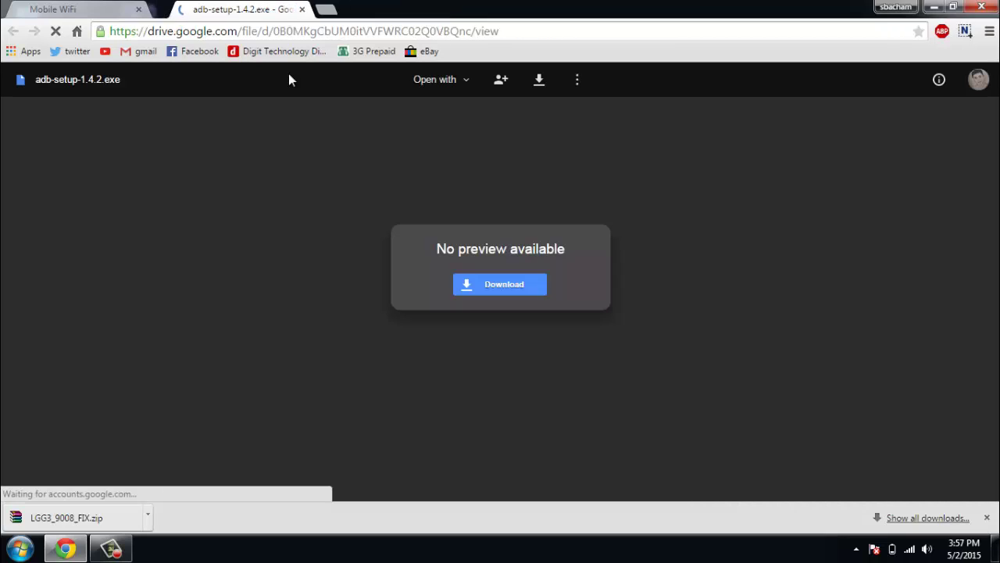
left_click(504, 284)
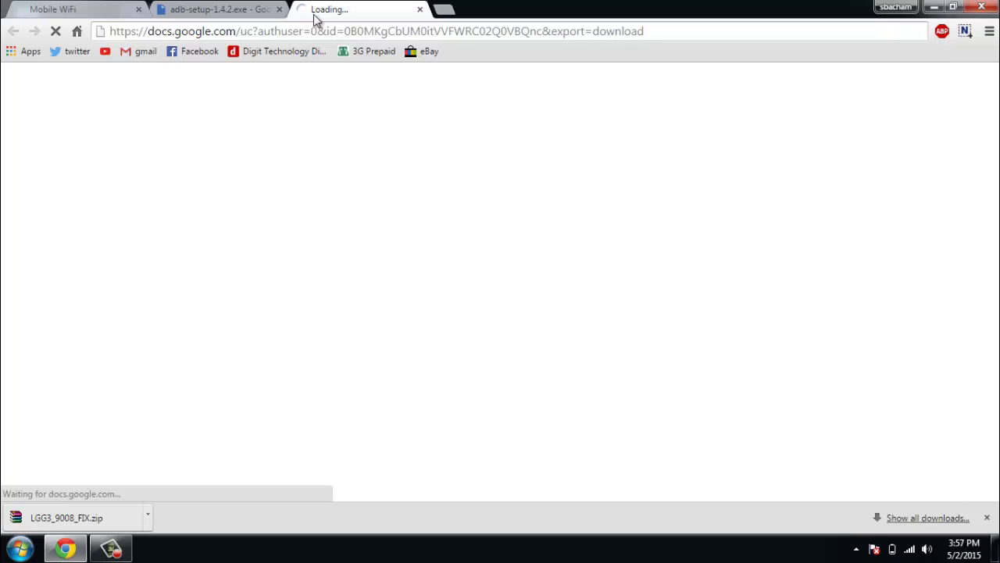
left_click(279, 9)
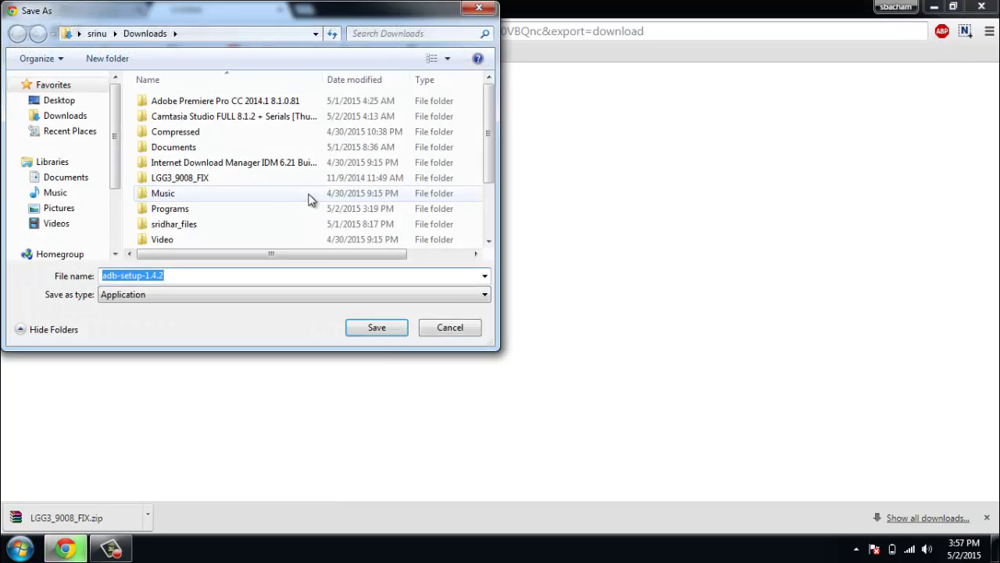
left_click(389, 330)
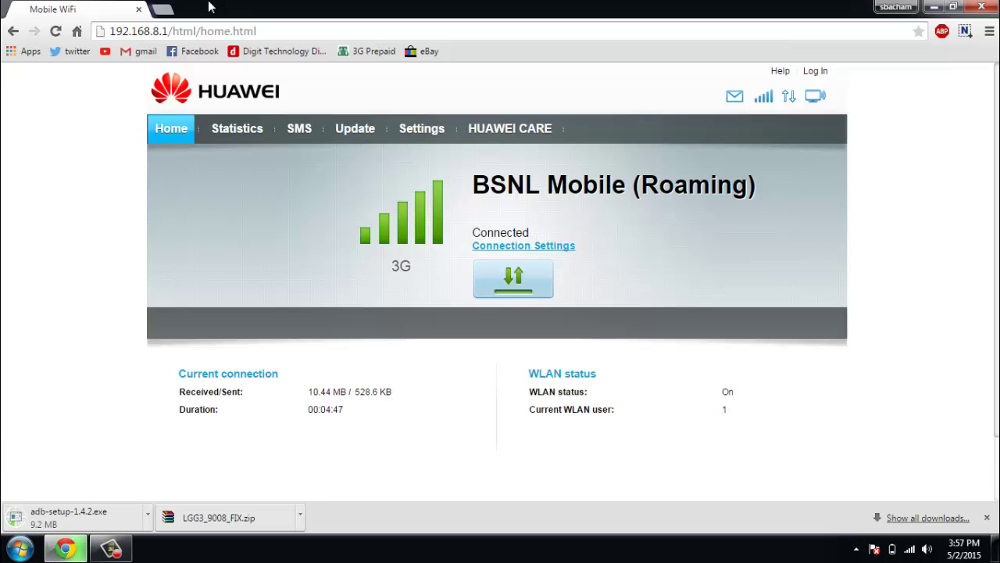
left_click(162, 9)
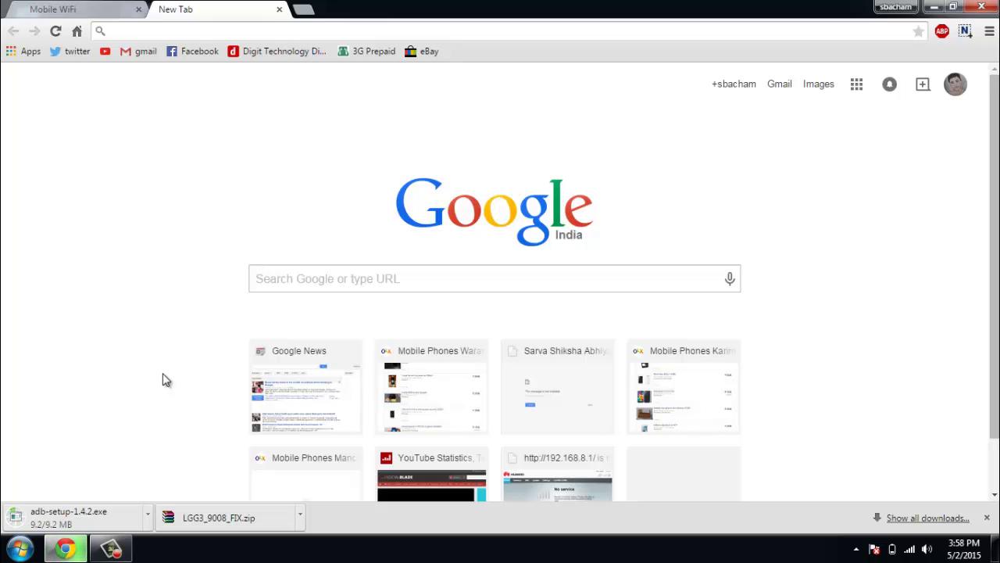
Run adb-setup-1.4.2.exe from the downloads bar, allowing the unverified installer, and minimize Chrome
right_click(117, 518)
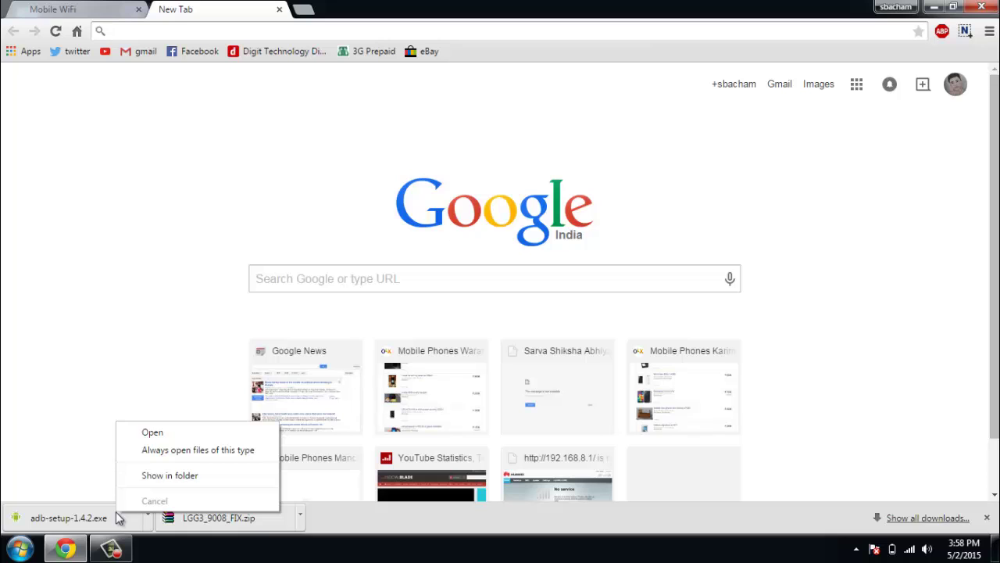
left_click(168, 433)
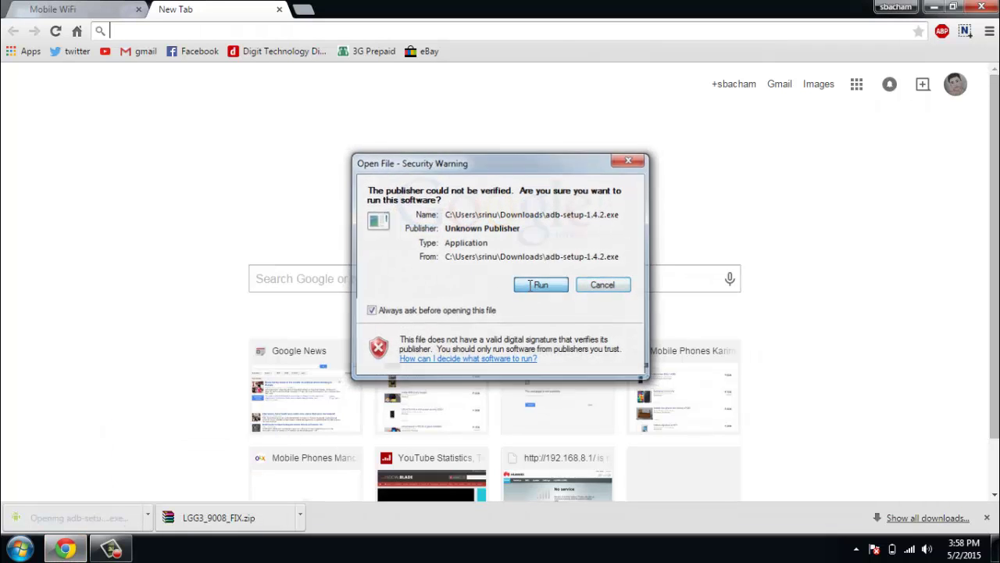
left_click(538, 286)
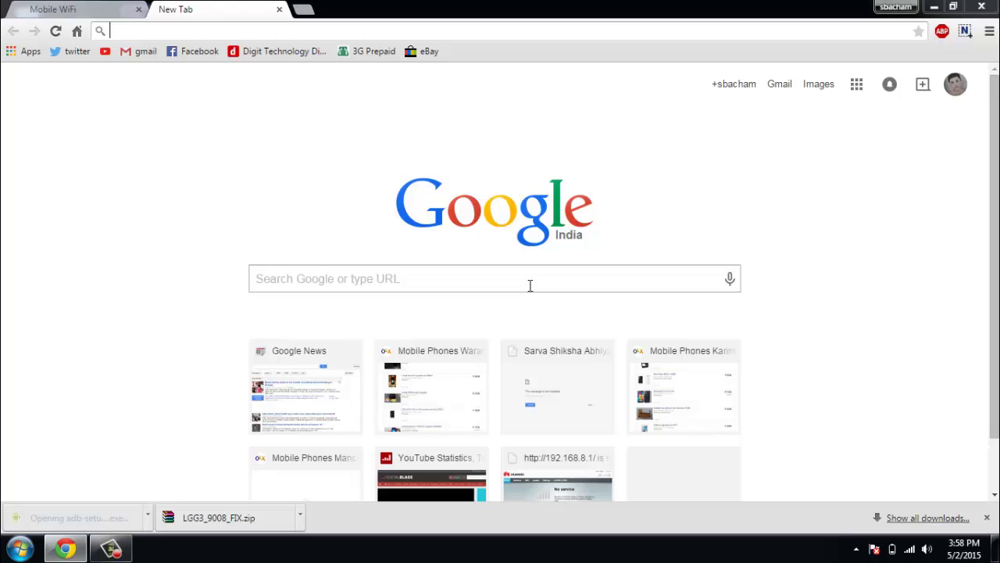
left_click(935, 8)
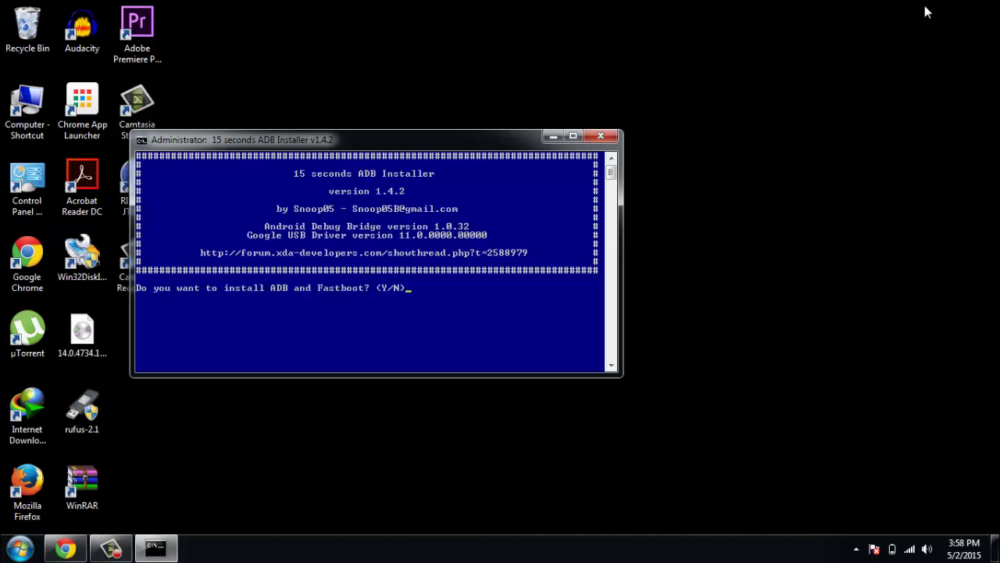
Answer yes to installing ADB and Fastboot, installing system-wide, and installing device drivers
type("y")
key("Return")
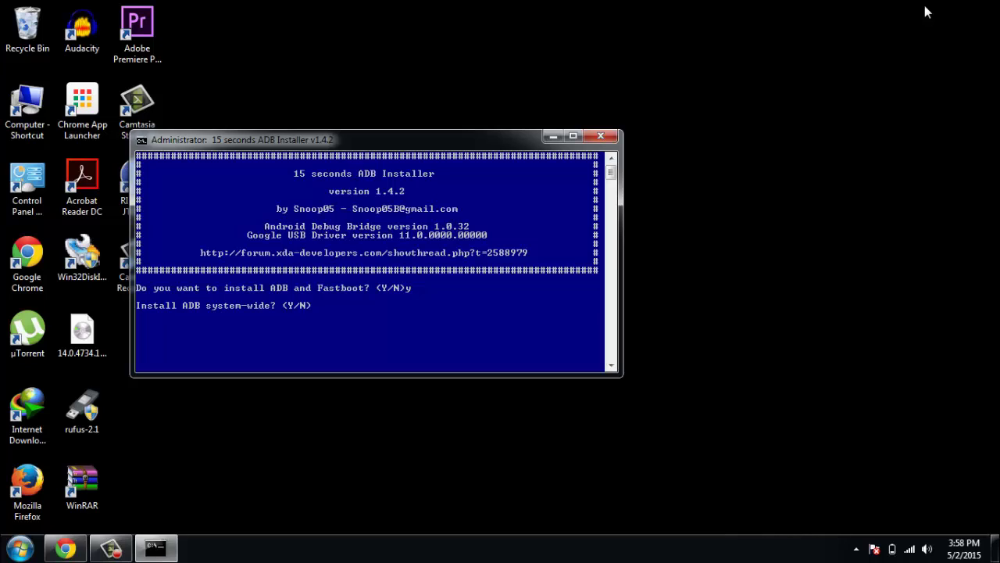
type("y")
key("Return")
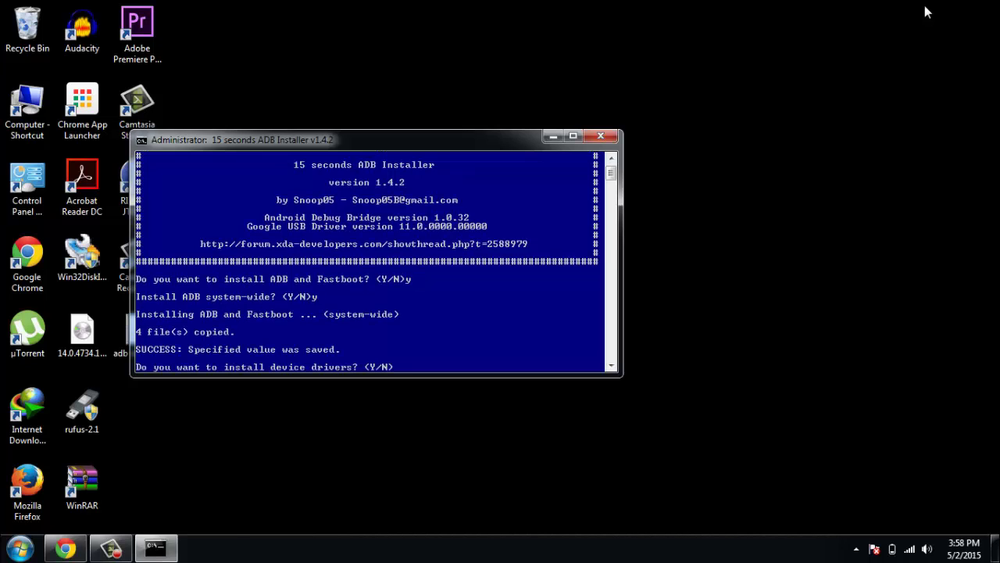
key("Return")
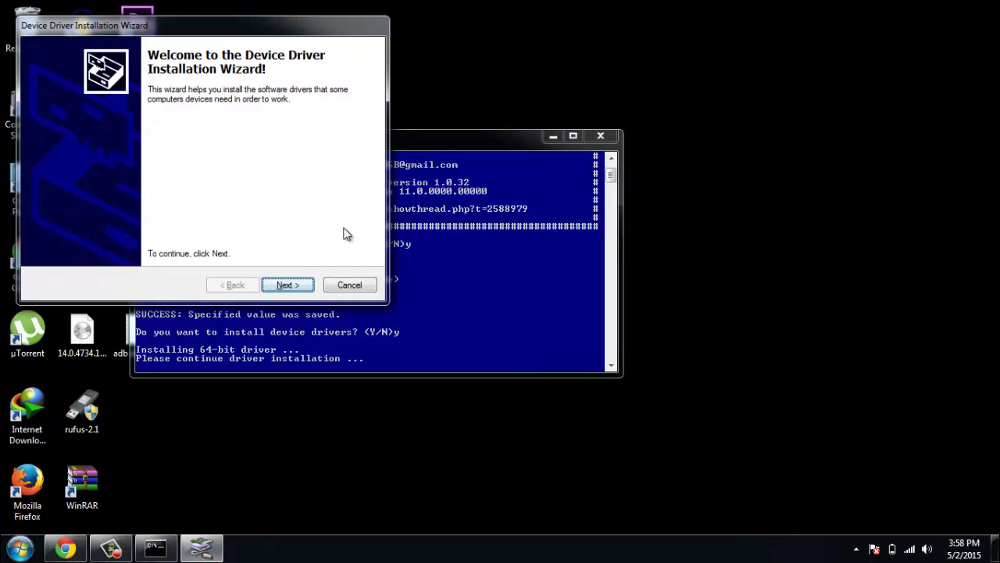
Install the Google, Inc. WinUSB driver, always trusting Google Inc software, and finish the wizard
left_click(299, 285)
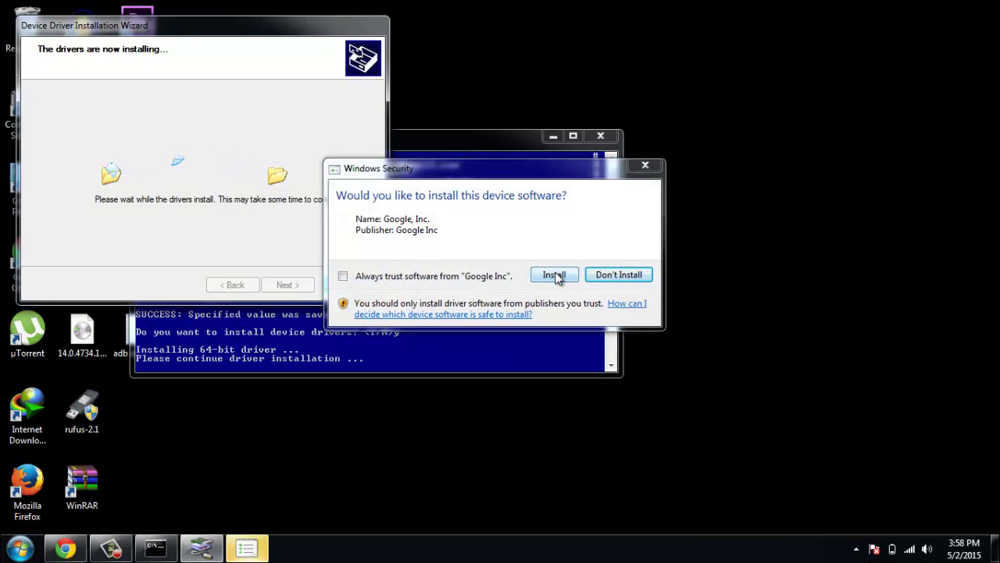
left_click(343, 277)
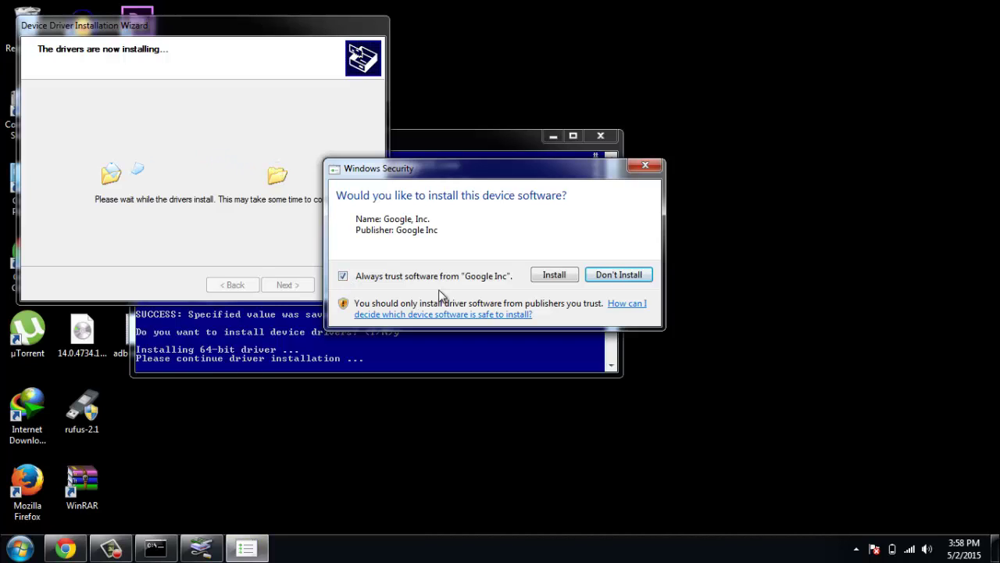
left_click(554, 275)
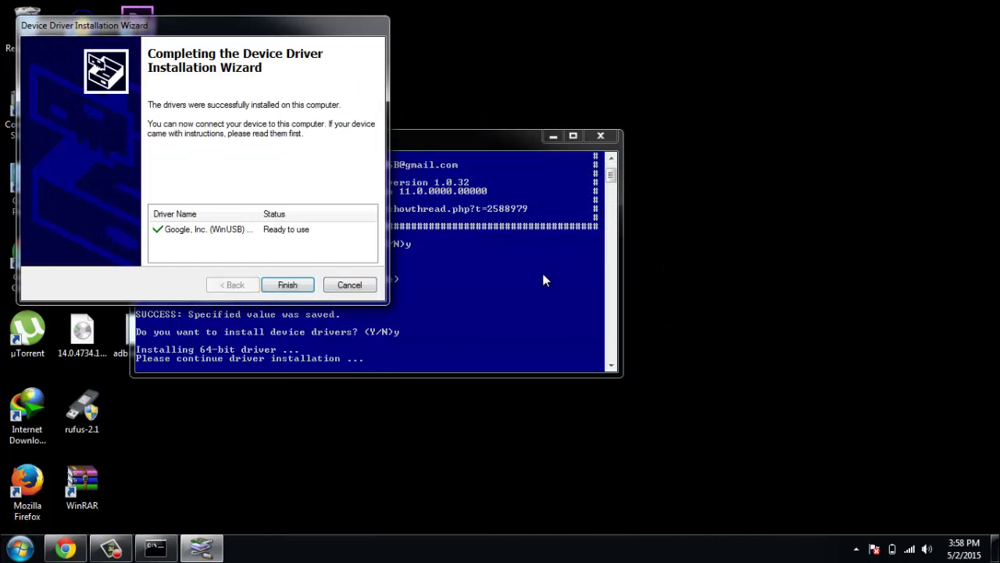
left_click(303, 286)
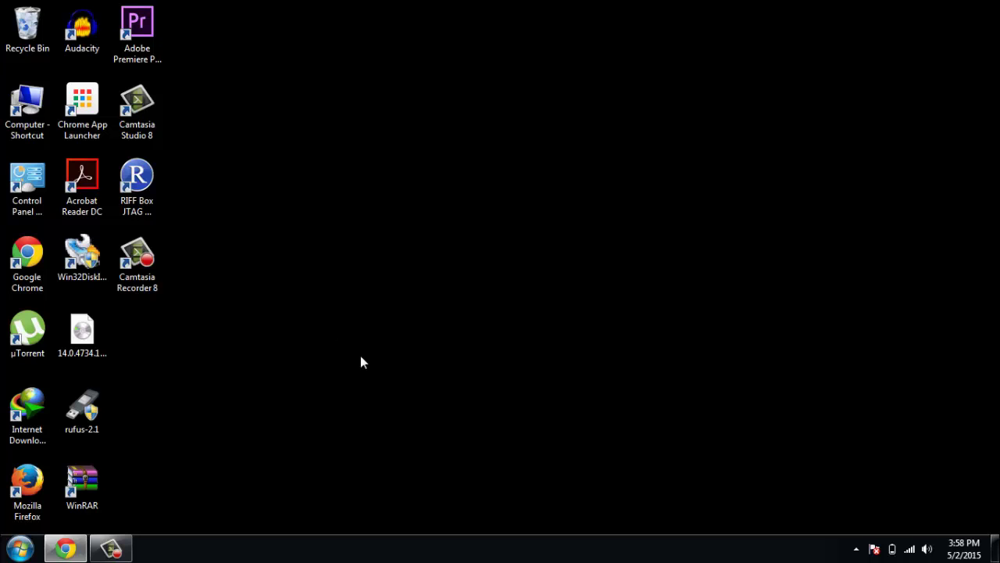
Launch cmd from the Start search and run adb and fastboot to check both print help
left_click(21, 548)
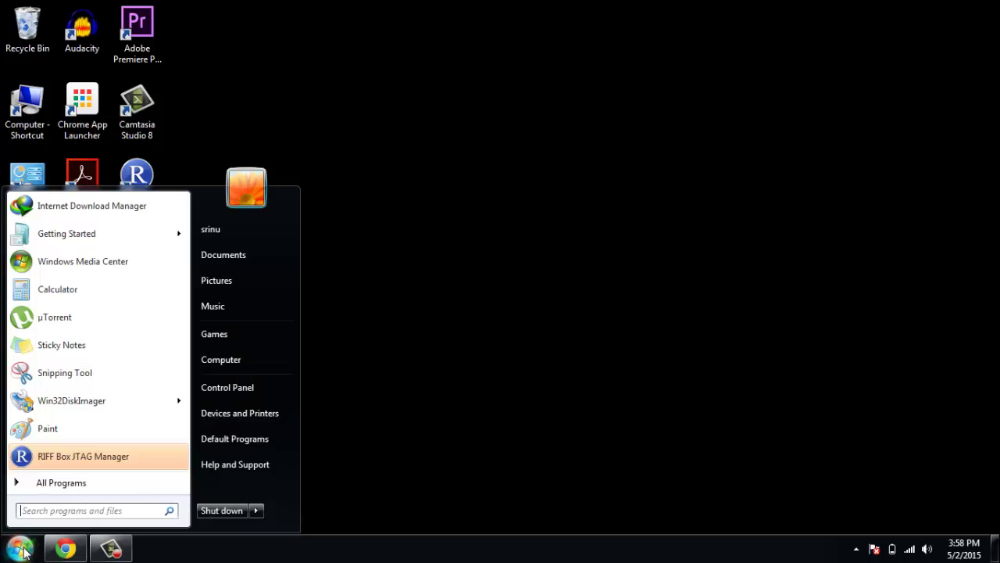
type("cmd")
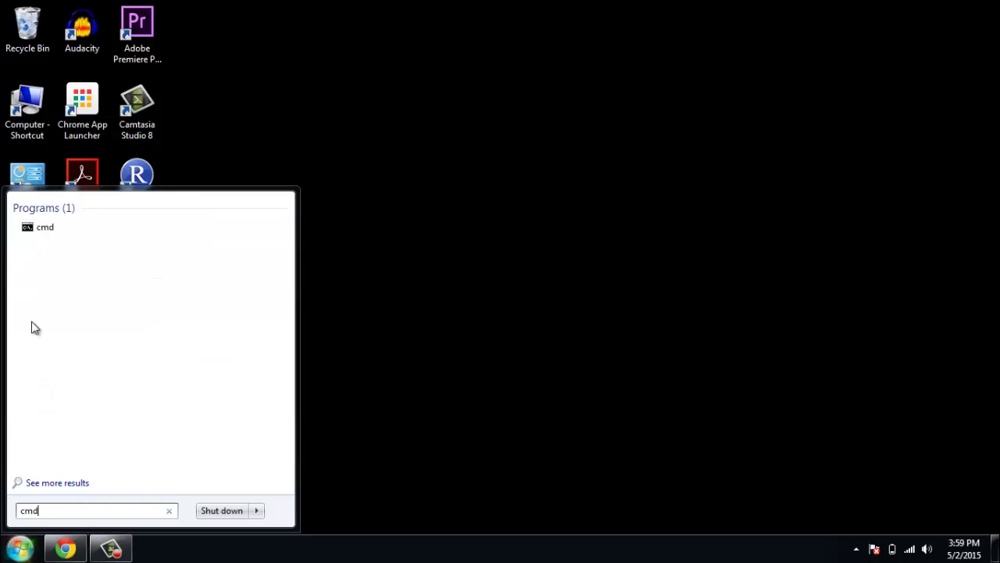
left_click(59, 228)
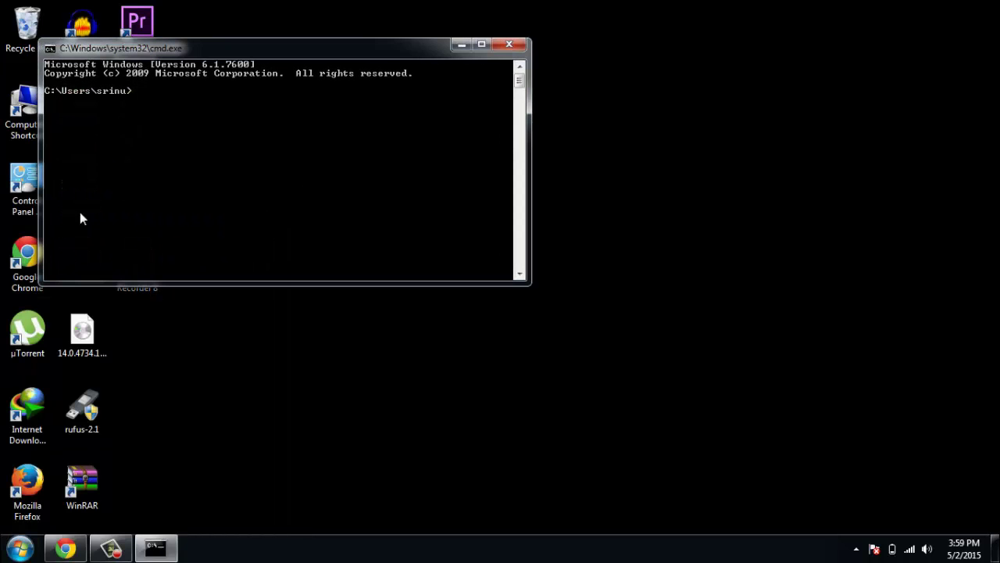
type("adb")
key("Return")
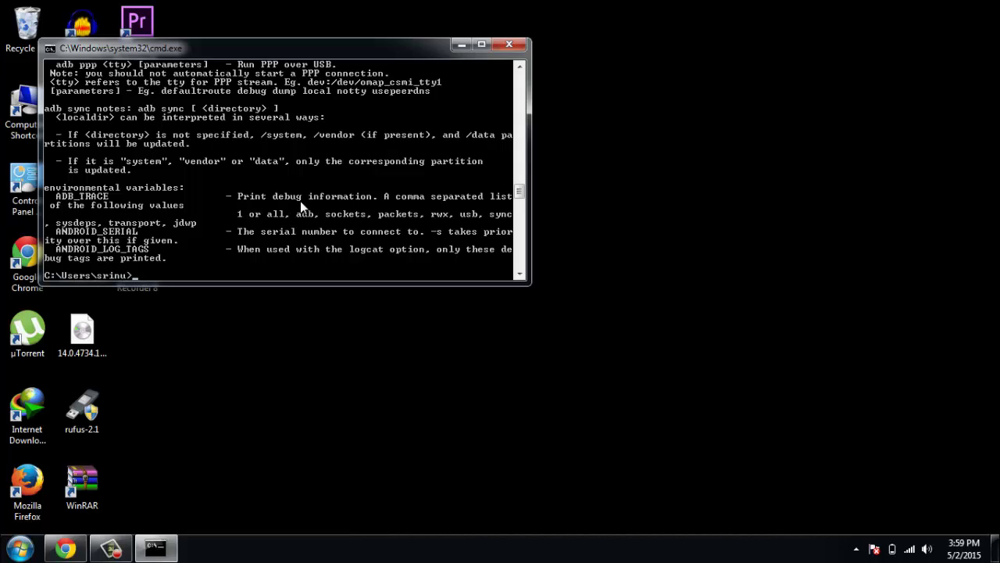
type("fastboot")
key("Return")
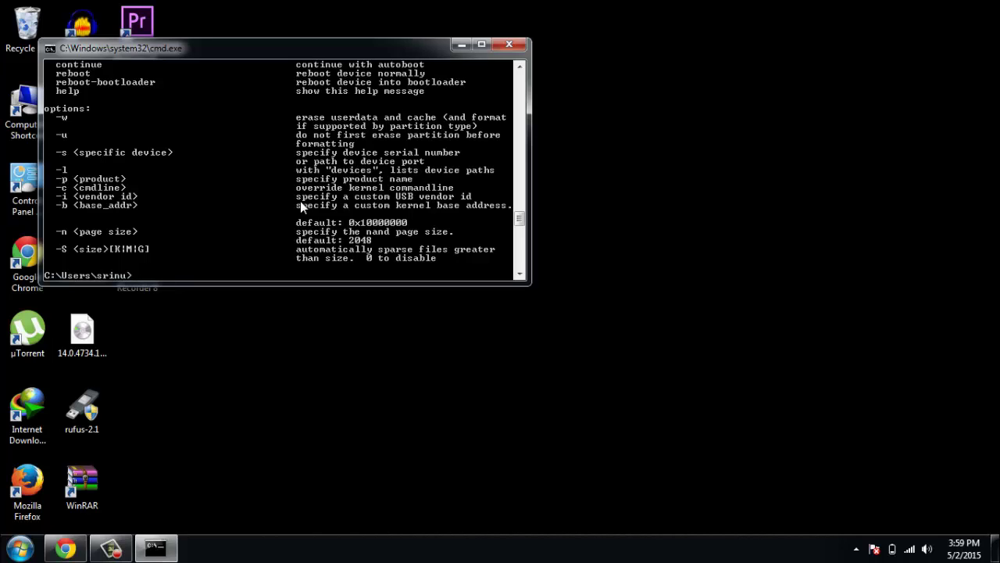
Close the Command Prompt window and refresh the desktop
left_click(509, 44)
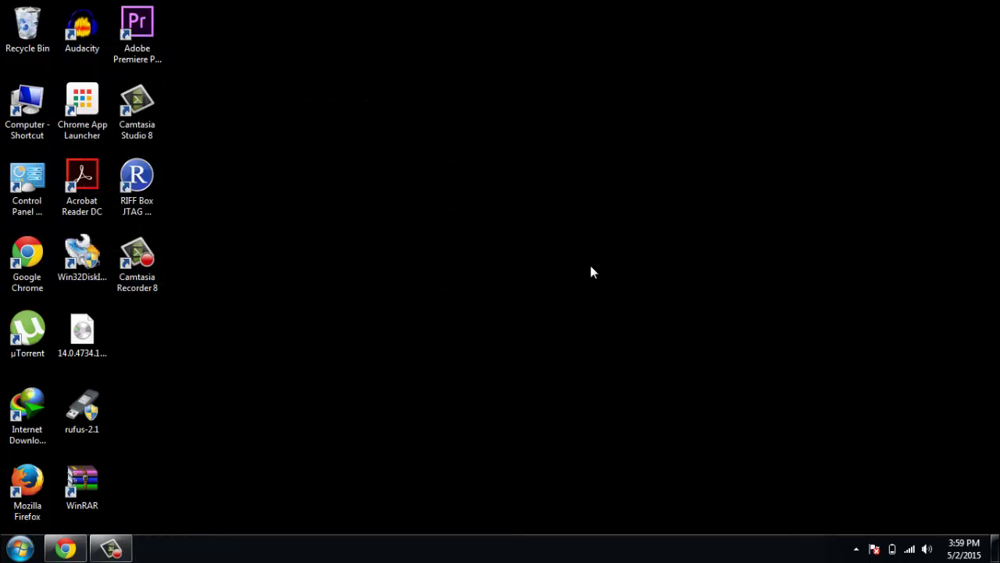
right_click(442, 205)
left_click(486, 248)
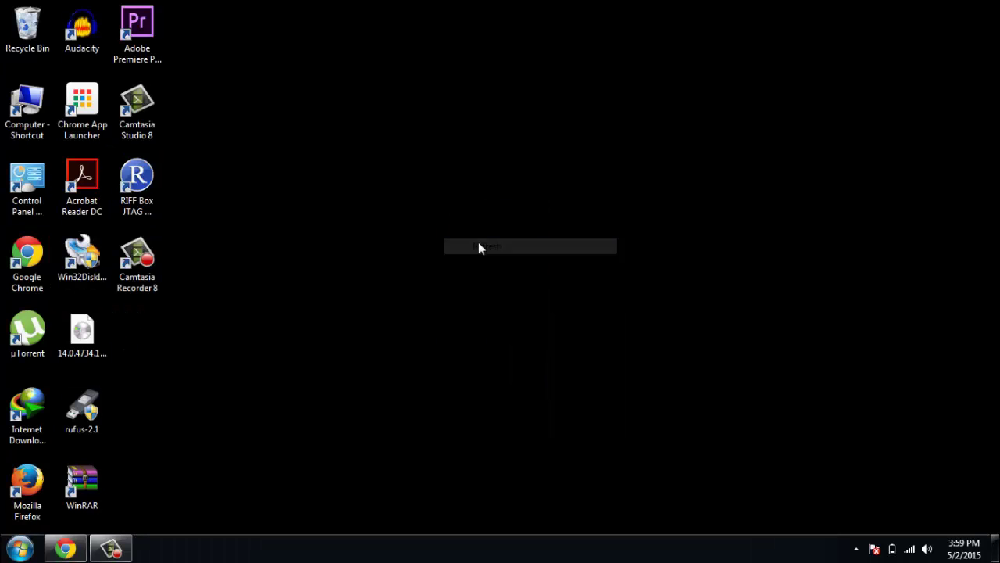